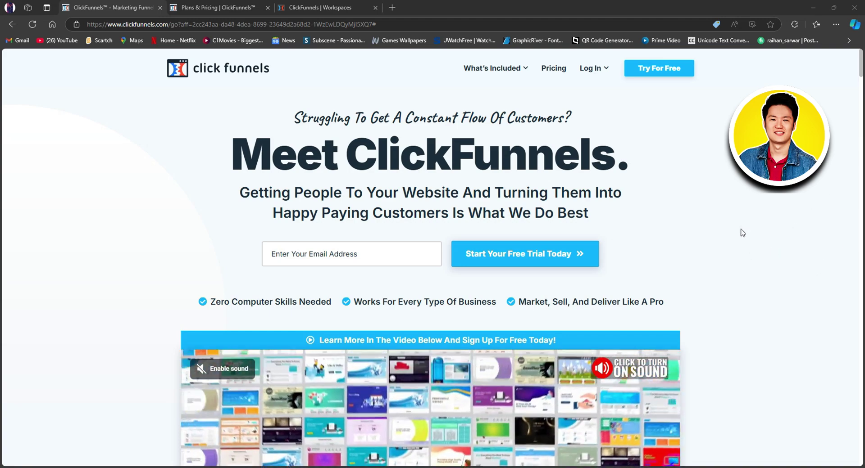
Step: Scroll down through the current page and back up to review its content
scroll(742, 234, "down", 5)
scroll(742, 234, "down", 2)
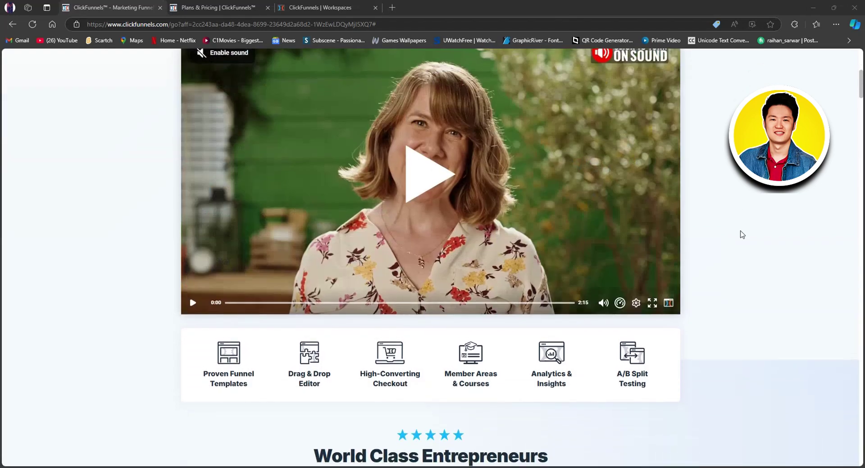
scroll(742, 234, "down", 4)
scroll(741, 234, "down", 4)
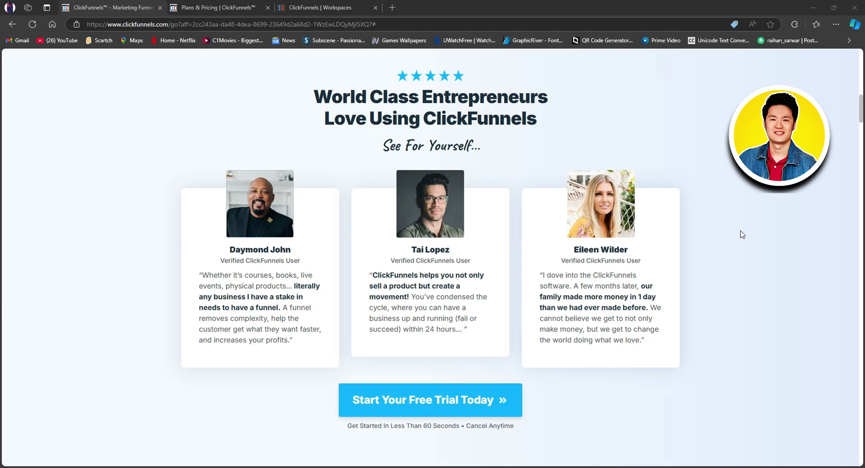
scroll(742, 235, "down", 8)
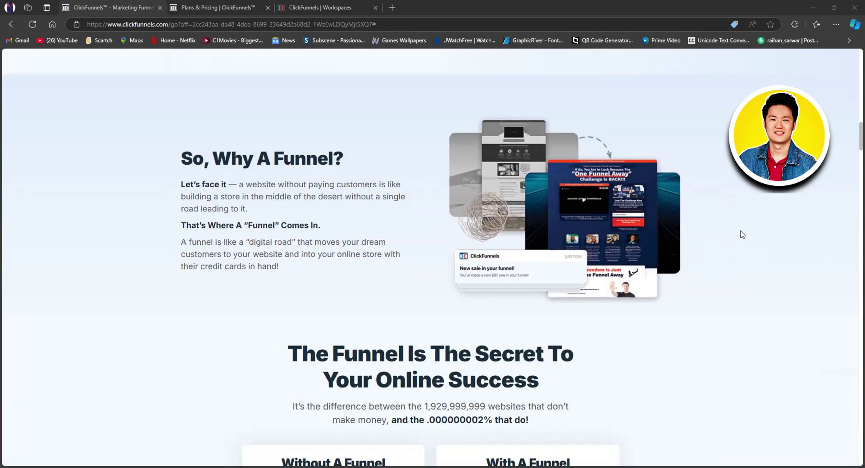
scroll(742, 234, "down", 3)
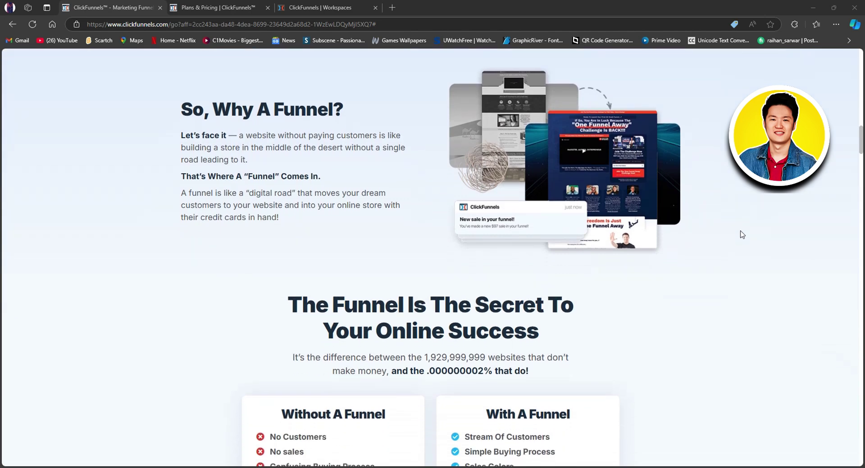
scroll(742, 234, "down", 1)
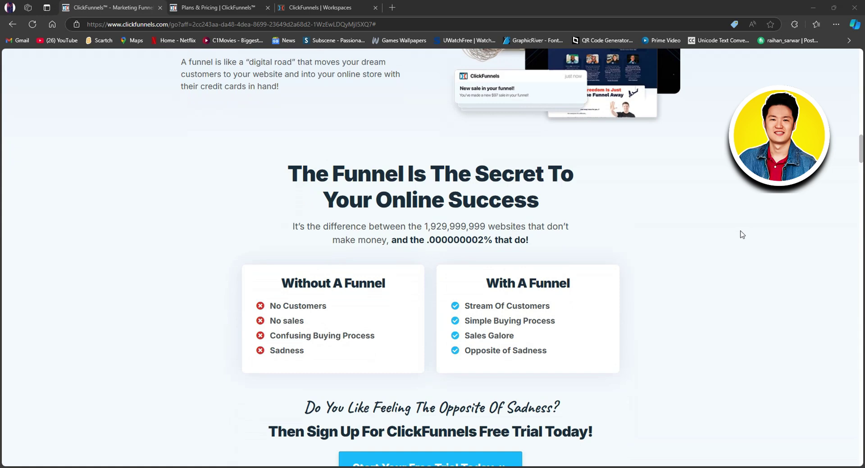
scroll(742, 235, "down", 1)
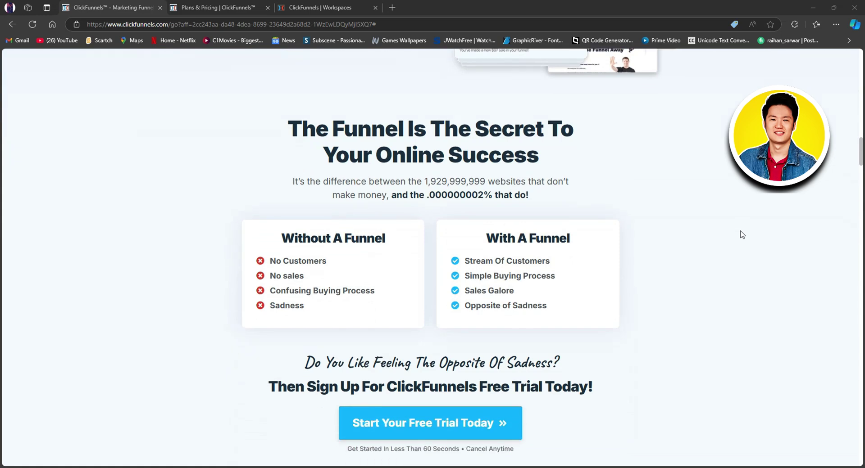
scroll(741, 234, "down", 7)
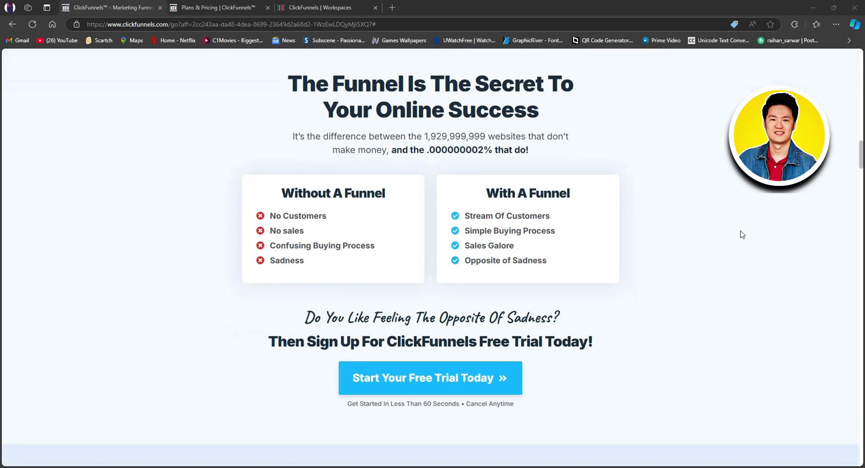
scroll(741, 234, "down", 2)
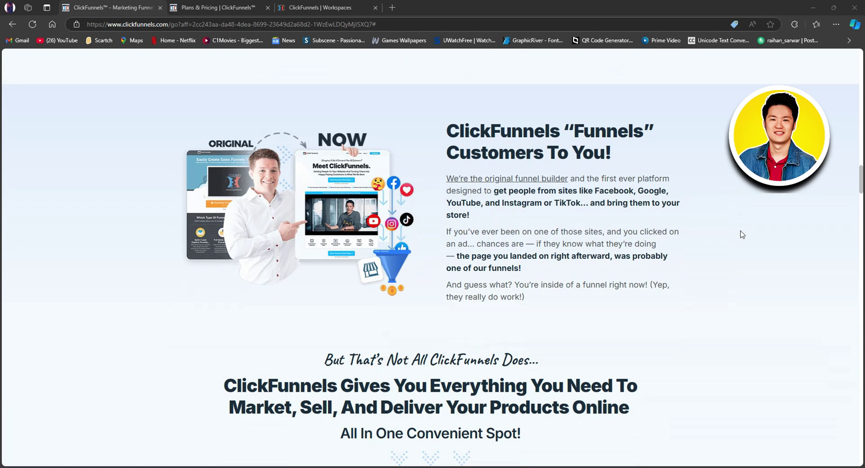
scroll(741, 234, "down", 7)
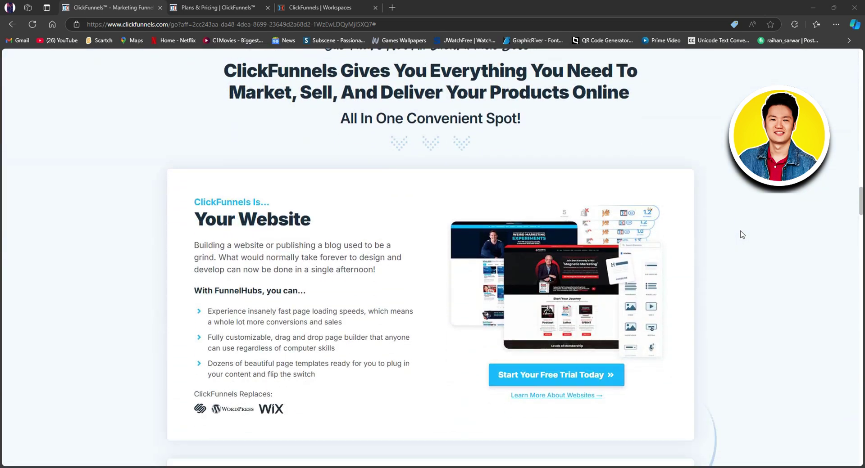
scroll(741, 234, "down", 5)
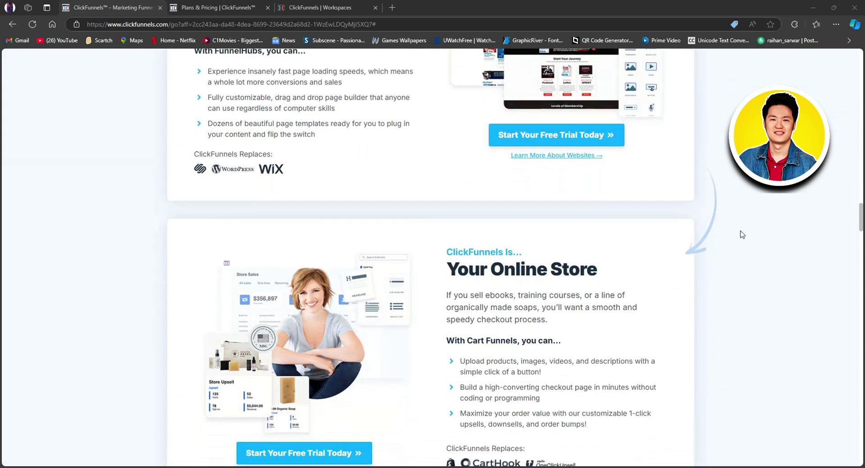
scroll(742, 235, "down", 7)
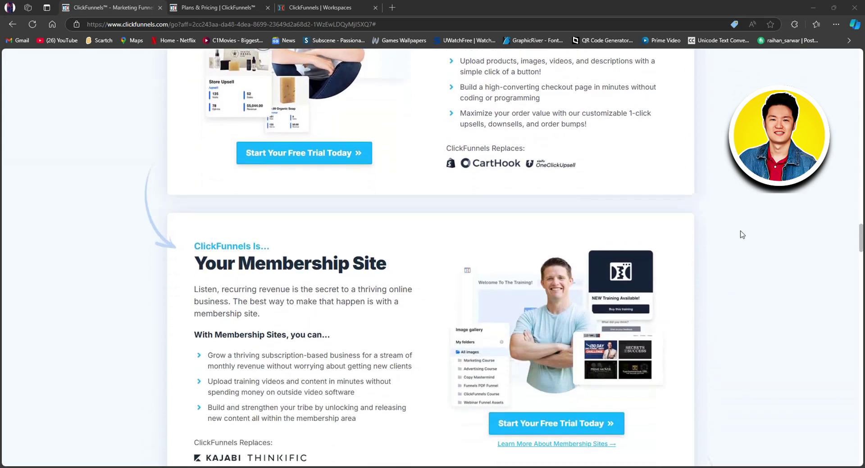
scroll(742, 234, "down", 4)
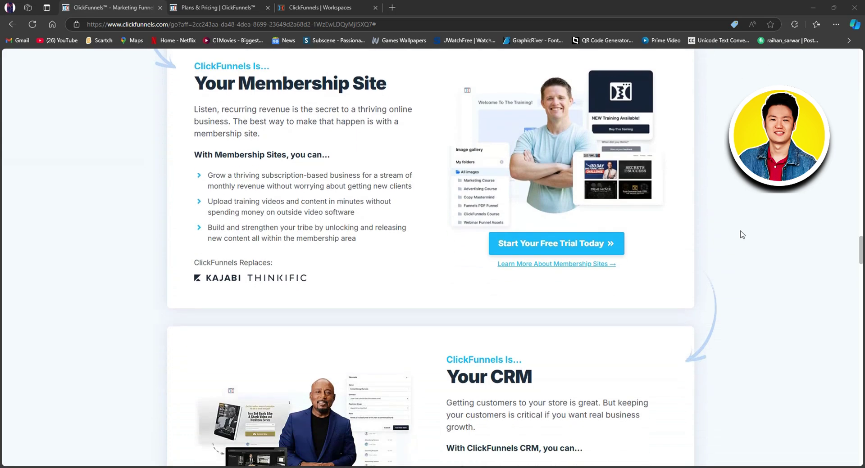
scroll(741, 234, "down", 7)
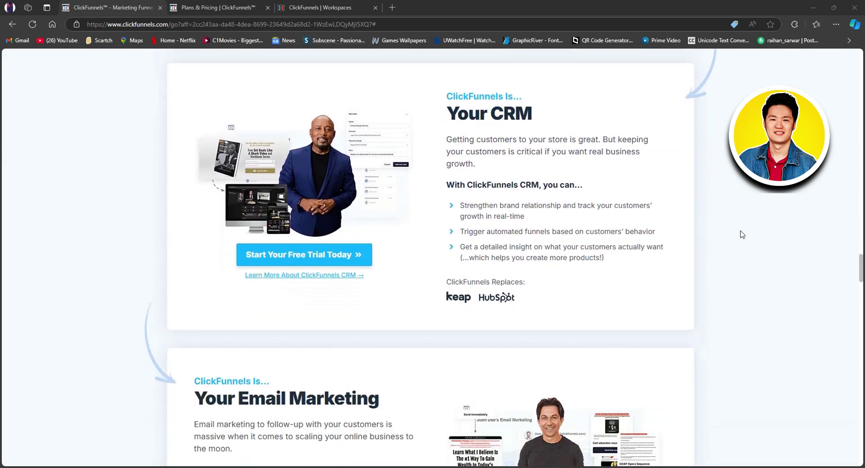
scroll(742, 234, "down", 7)
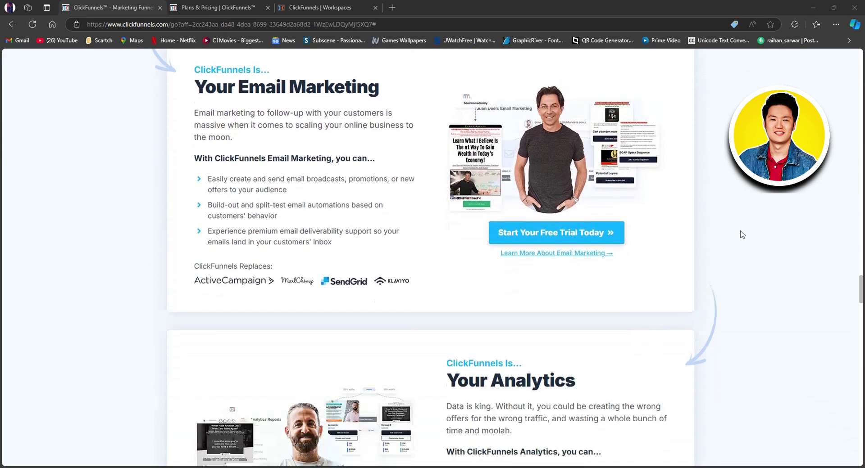
scroll(742, 234, "down", 2)
scroll(742, 234, "down", 7)
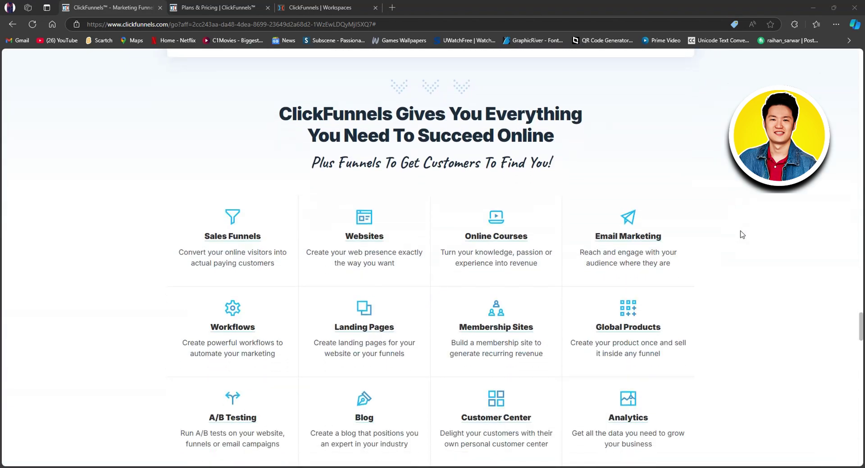
scroll(741, 234, "down", 1)
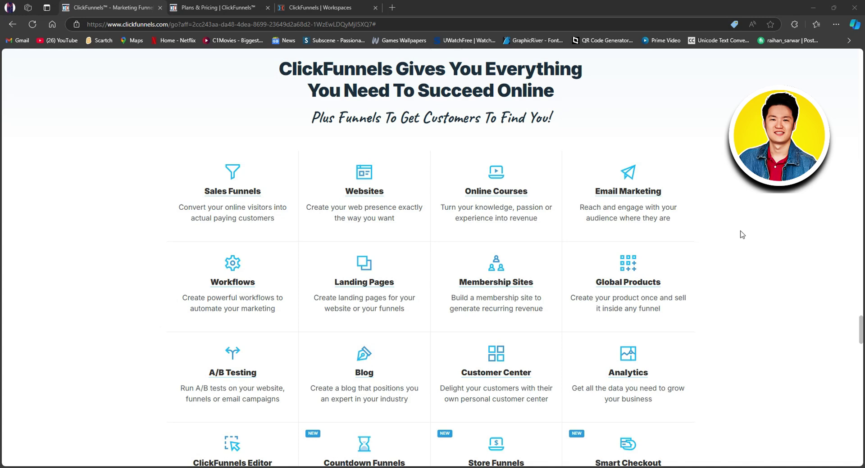
scroll(742, 234, "down", 1)
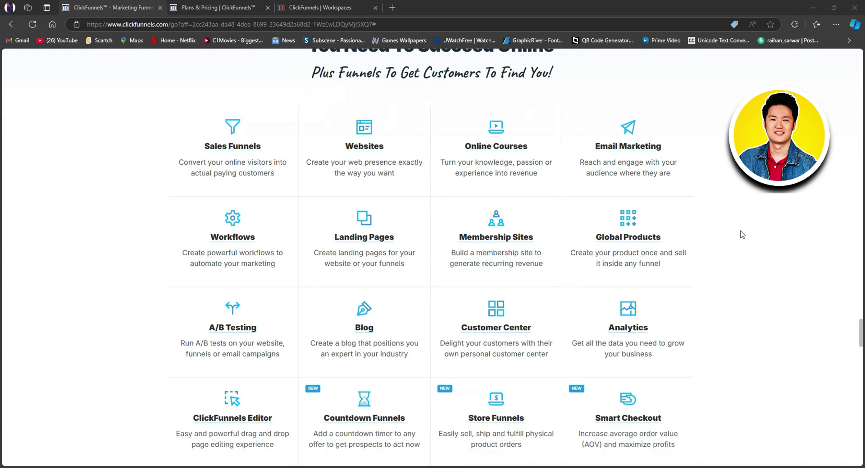
scroll(742, 235, "down", 1)
scroll(742, 234, "down", 6)
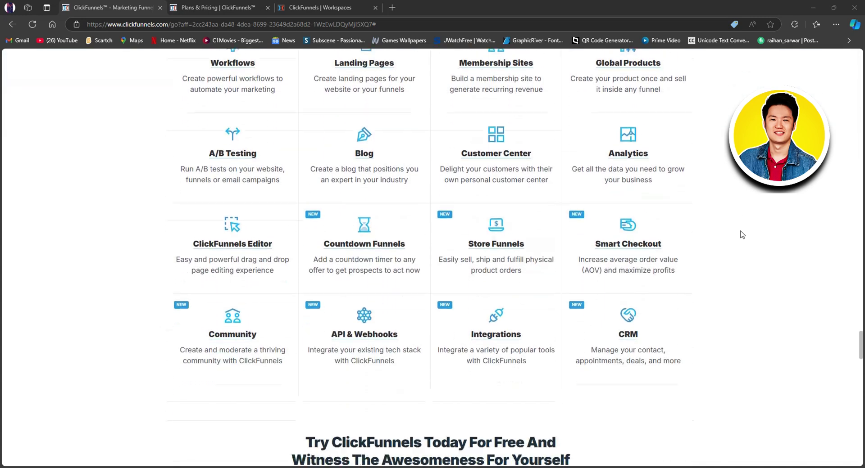
scroll(741, 235, "down", 7)
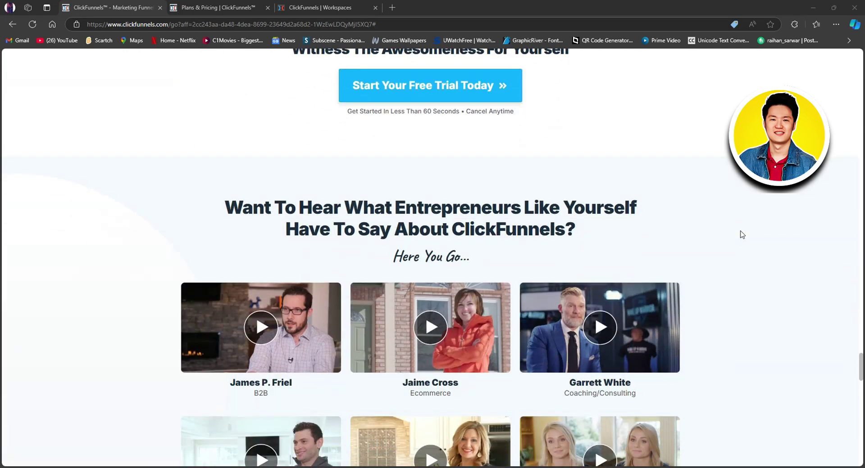
scroll(742, 234, "down", 1)
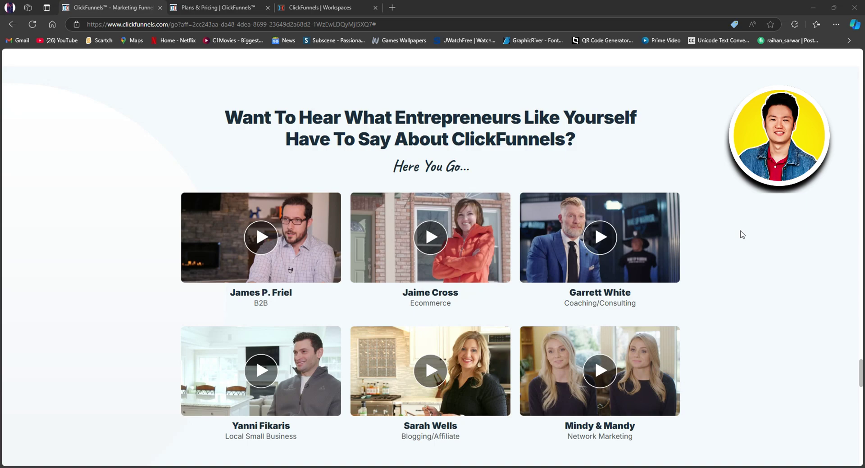
scroll(741, 234, "down", 8)
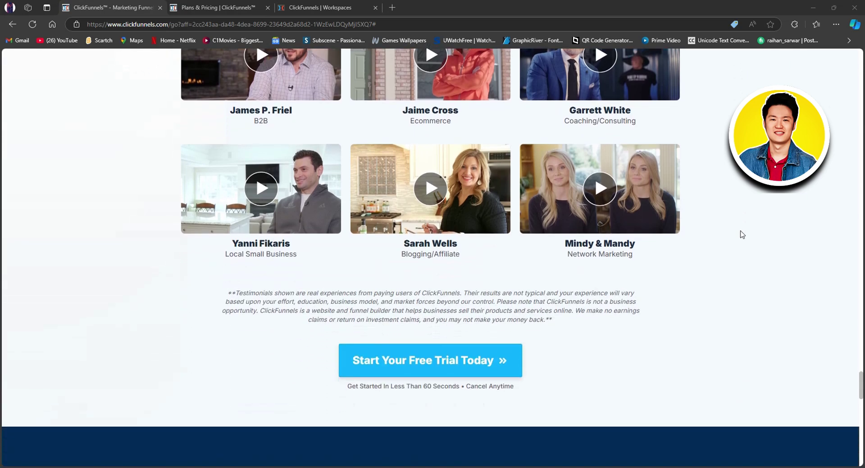
scroll(741, 234, "down", 2)
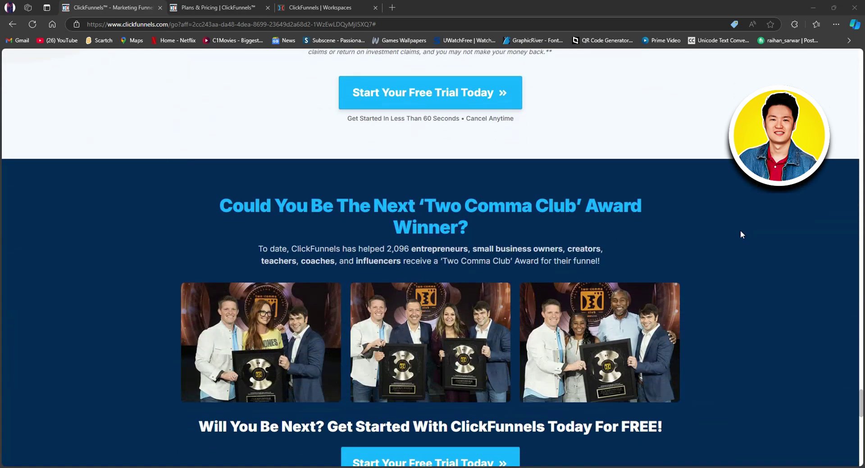
scroll(740, 231, "up", 20)
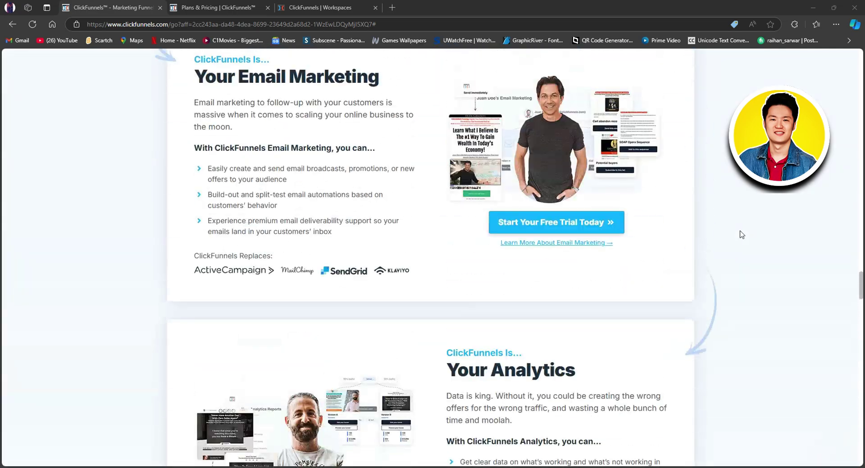
scroll(741, 234, "up", 20)
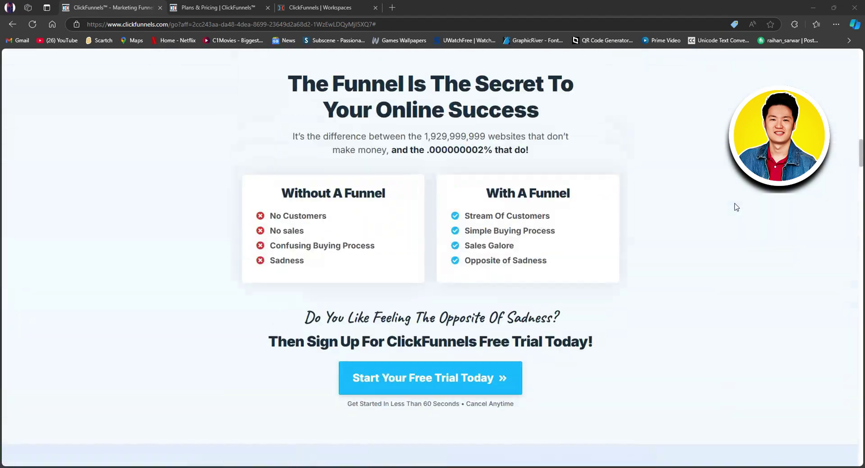
scroll(736, 207, "up", 20)
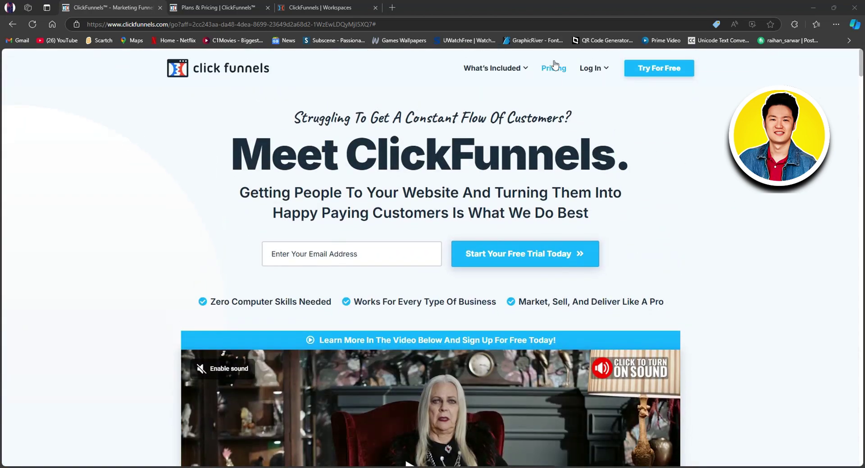
Step: Go to Plans & Pricing and enable Annual Discount, showing Startup $81/mo and Pro $248/mo
left_click(231, 6)
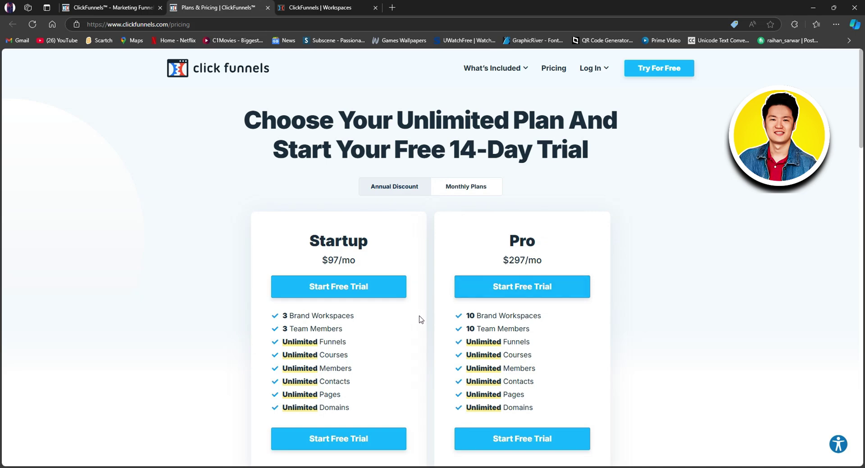
scroll(420, 319, "down", 2)
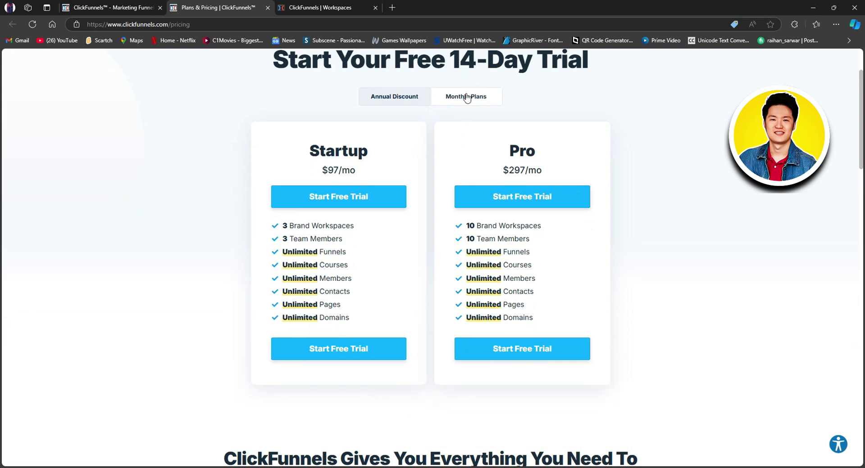
left_click(467, 97)
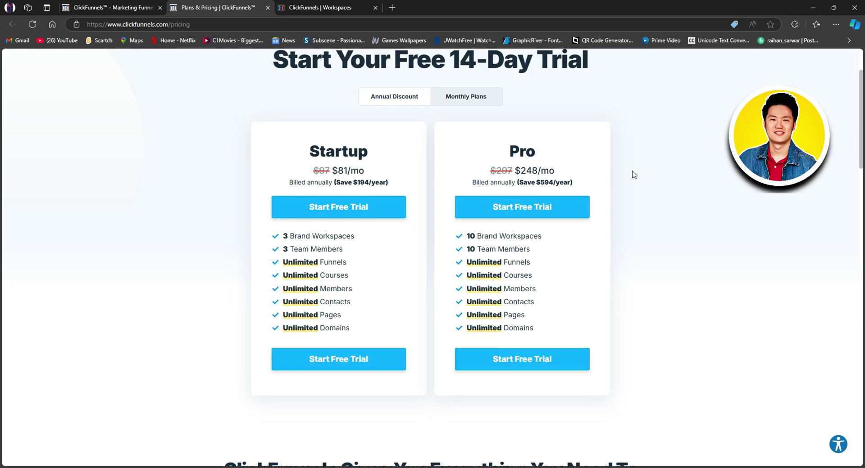
scroll(633, 174, "down", 3)
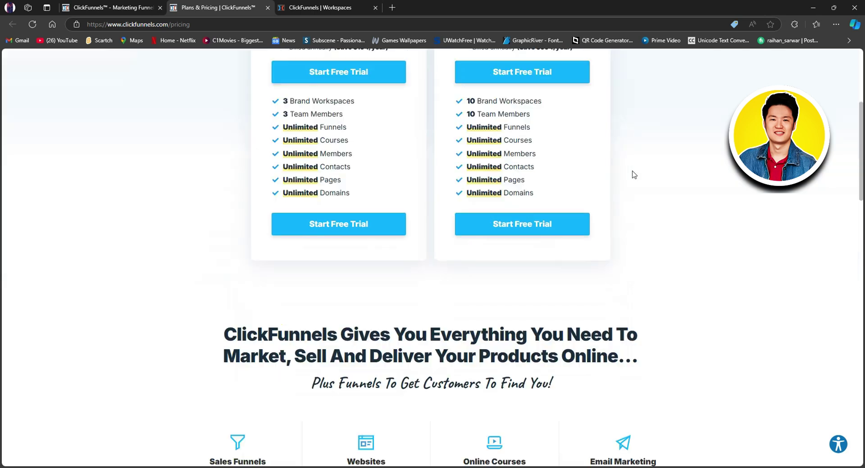
scroll(633, 174, "up", 5)
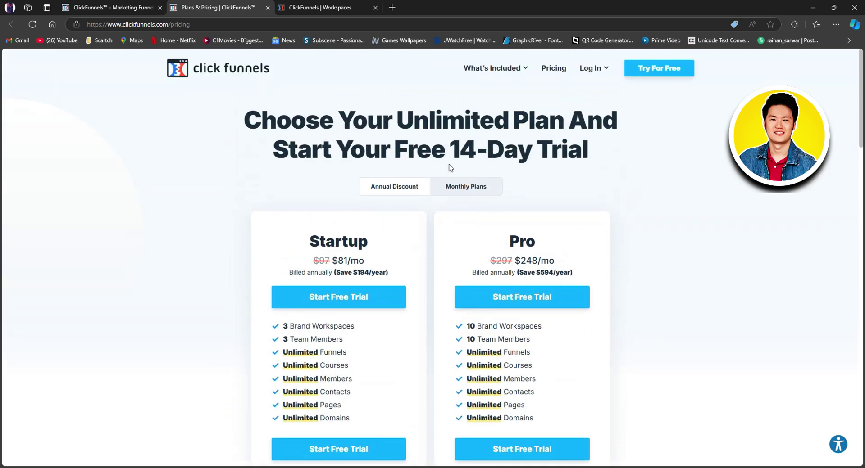
mouse_move(591, 68)
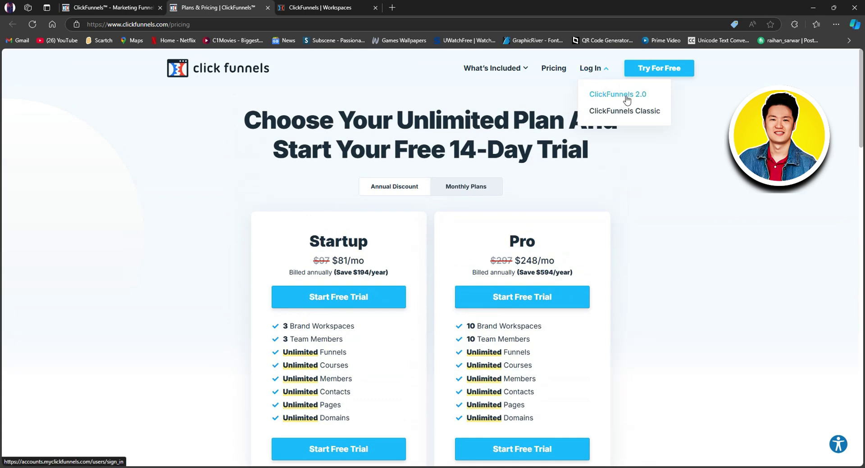
Step: Switch to the Workspaces dashboard and scroll to the Explore ClickFunnels Apps section listing Payments AI
left_click(335, 8)
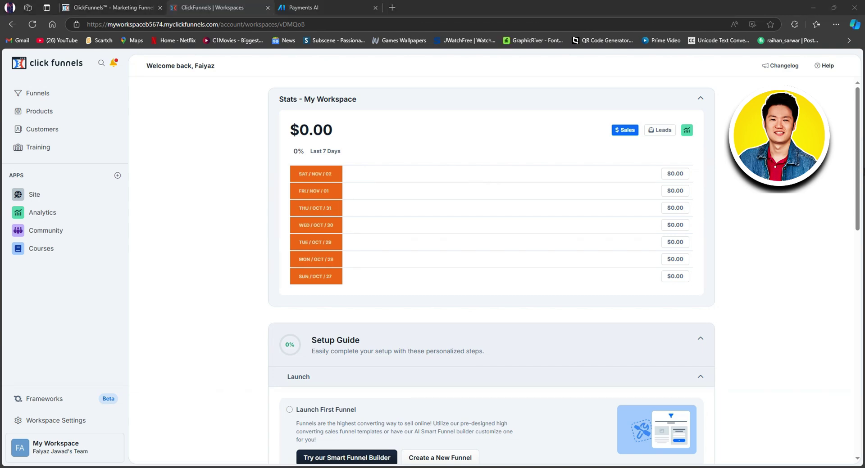
scroll(749, 246, "down", 4)
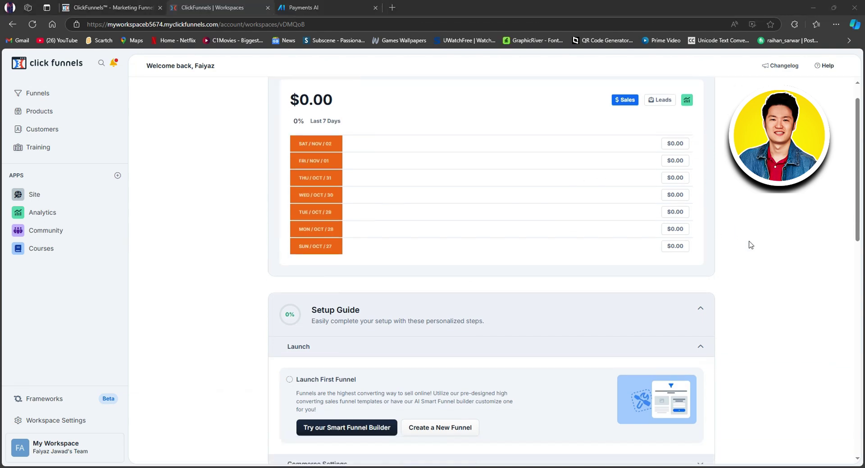
scroll(749, 245, "down", 9)
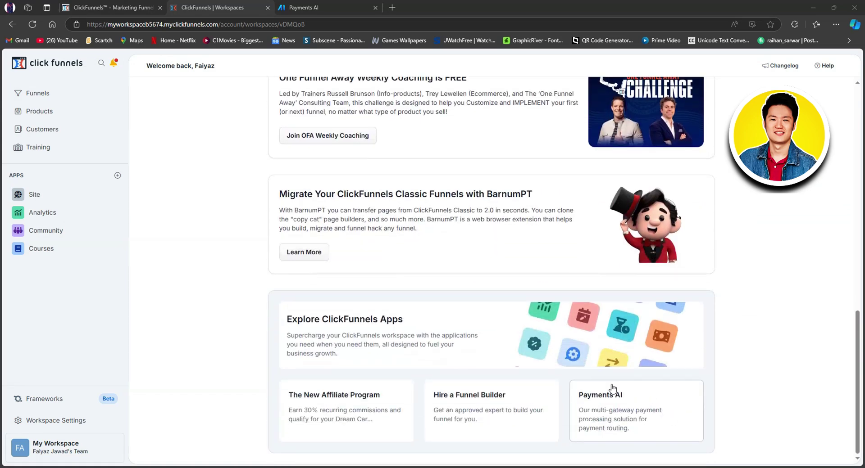
Step: Open the Payments AI app card and add it, opening its login page in a new tab
left_click(625, 406)
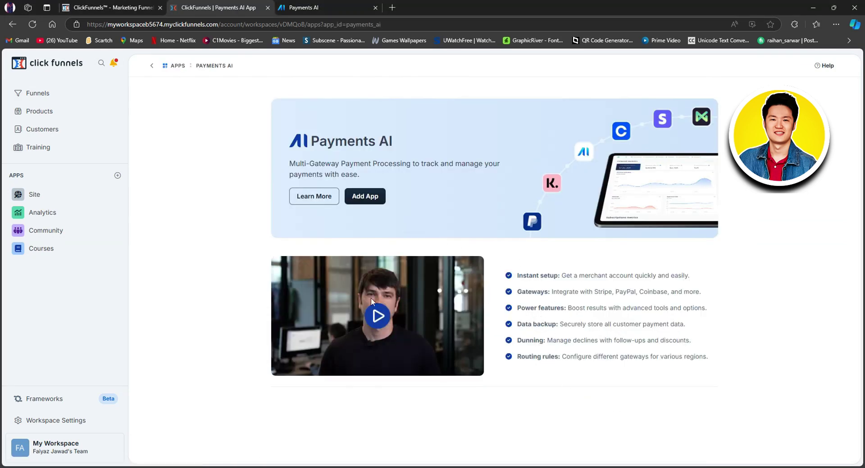
left_click(359, 198)
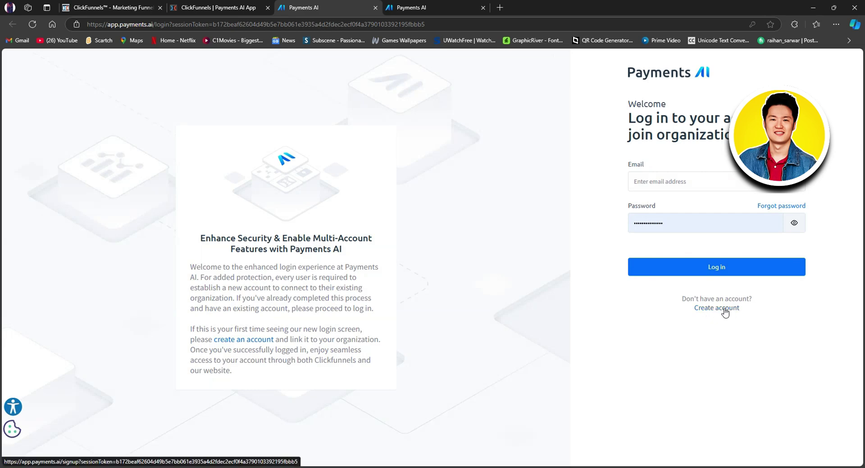
Step: Open the Create account form, close the duplicate tab, and submit the completed signup details
left_click(720, 311)
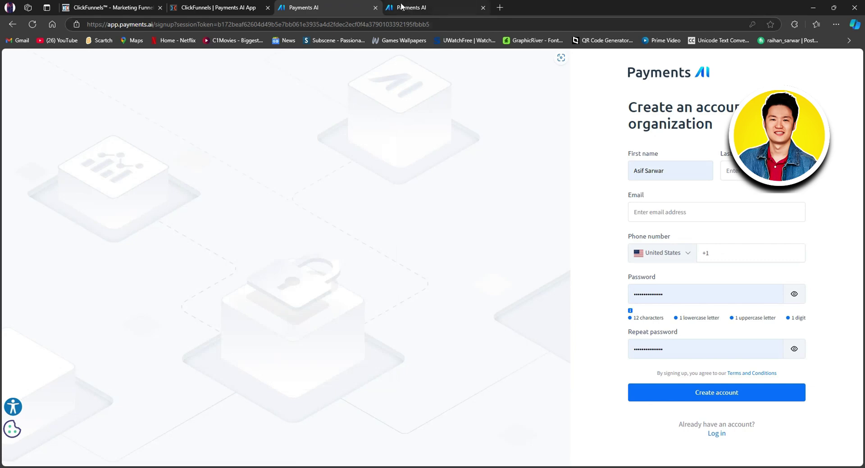
left_click(375, 7)
left_click(301, 8)
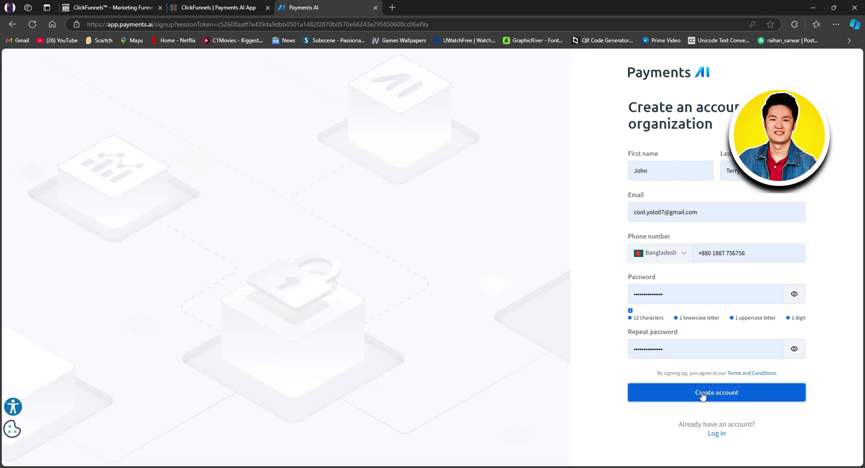
left_click(716, 393)
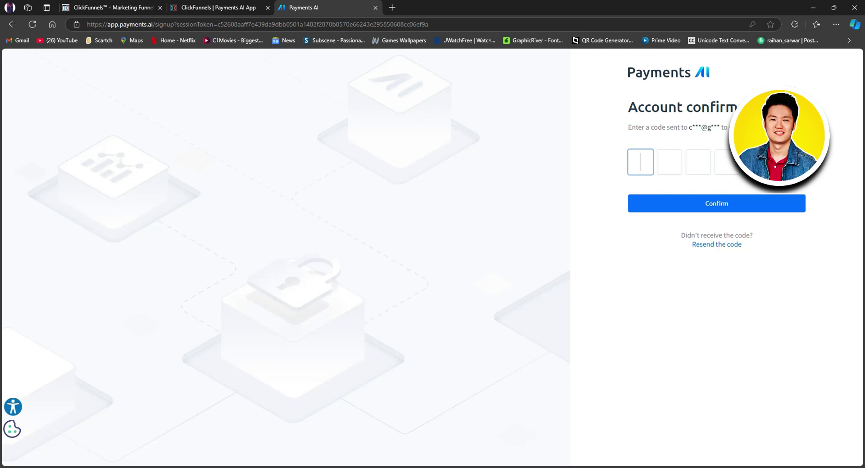
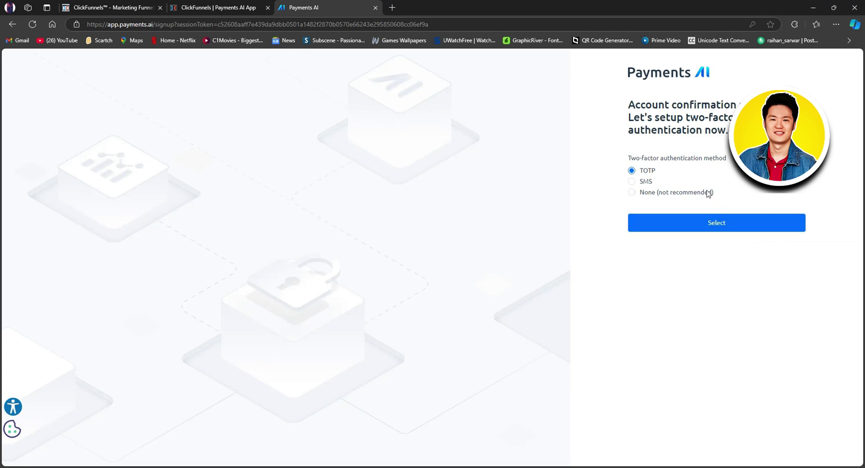
Step: Enter the emailed confirmation code, select None for two-factor authentication, and log out
left_click(672, 194)
left_click(717, 224)
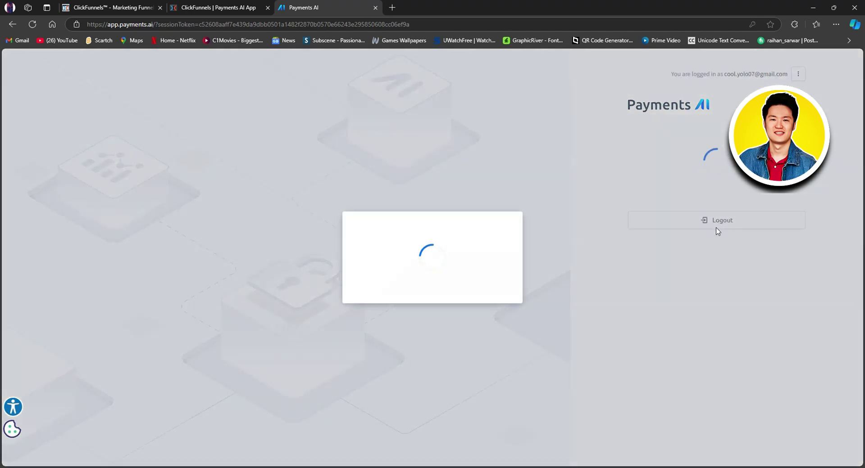
left_click(716, 228)
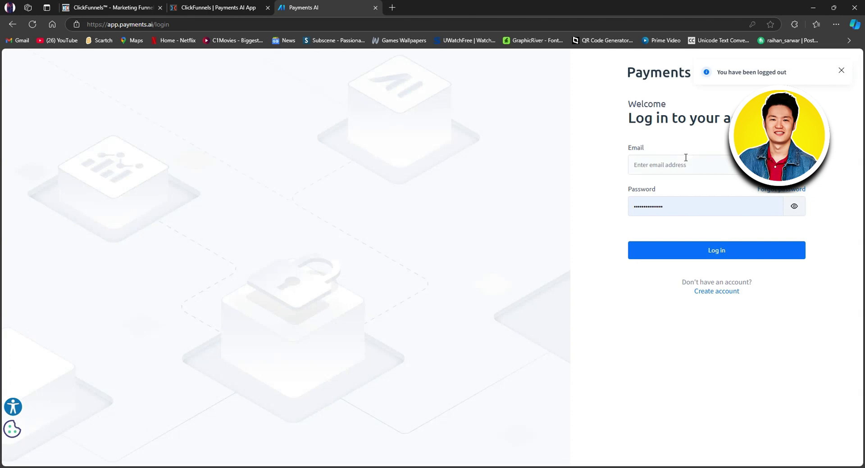
Step: Log back into Payments AI using the saved account credentials
left_click(676, 160)
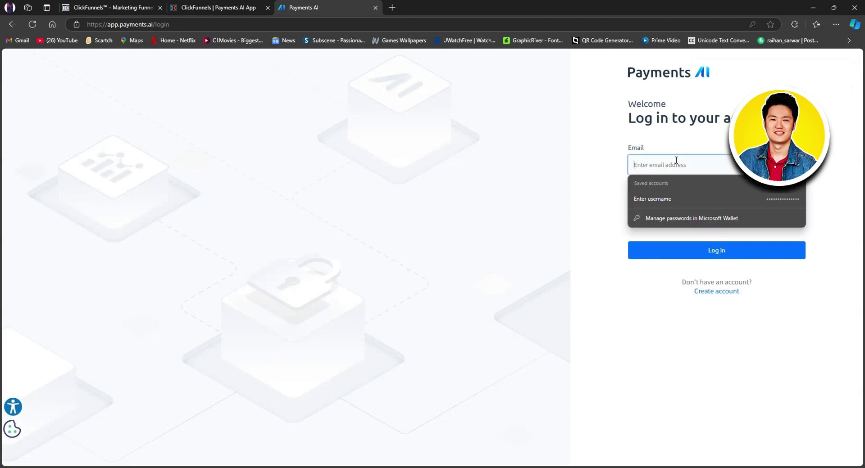
left_click(655, 205)
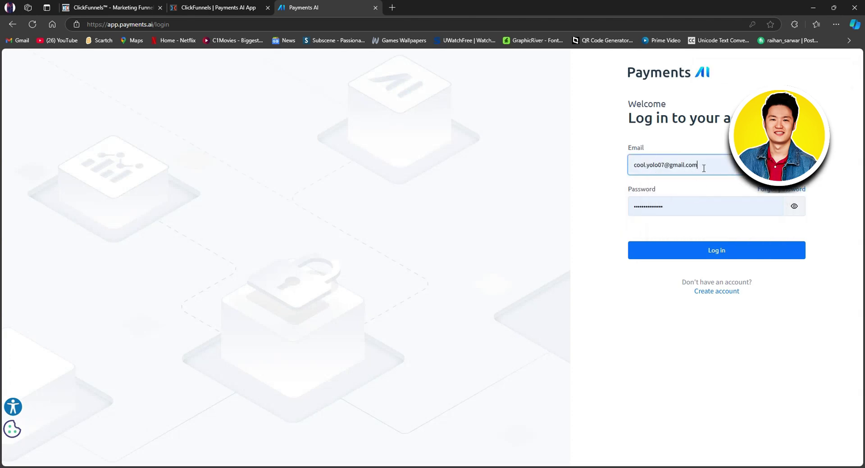
left_click(714, 253)
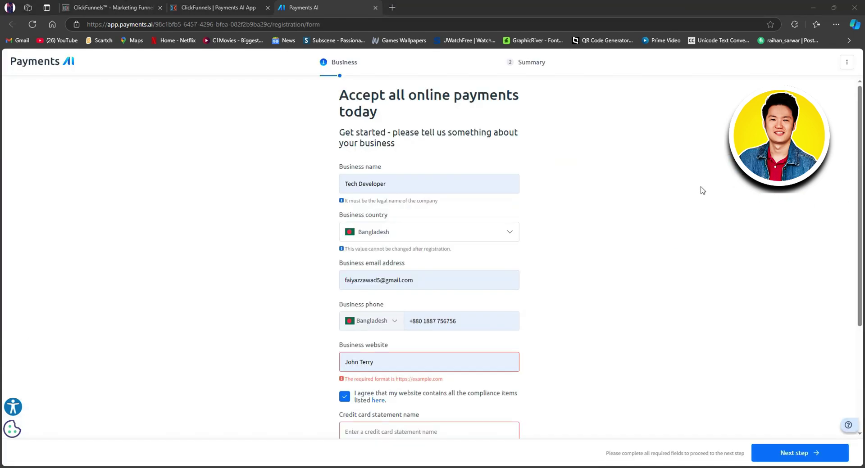
Step: Edit the Business website field, removing an extra period from the address
scroll(385, 225, "down", 1)
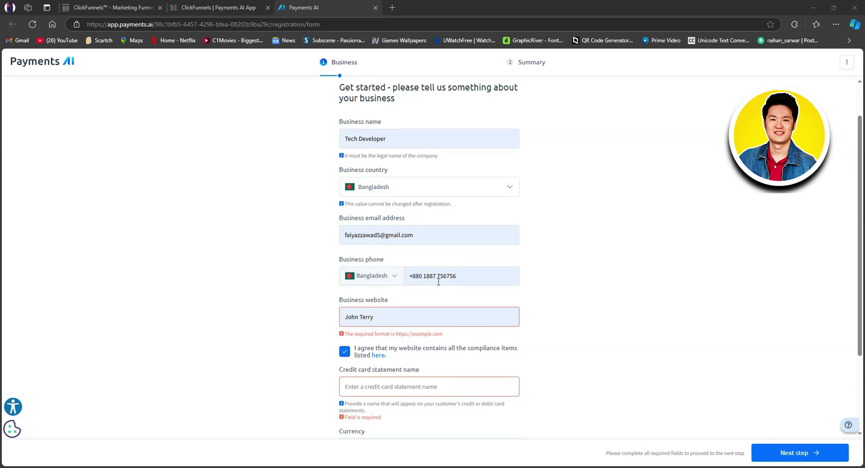
scroll(447, 280, "down", 1)
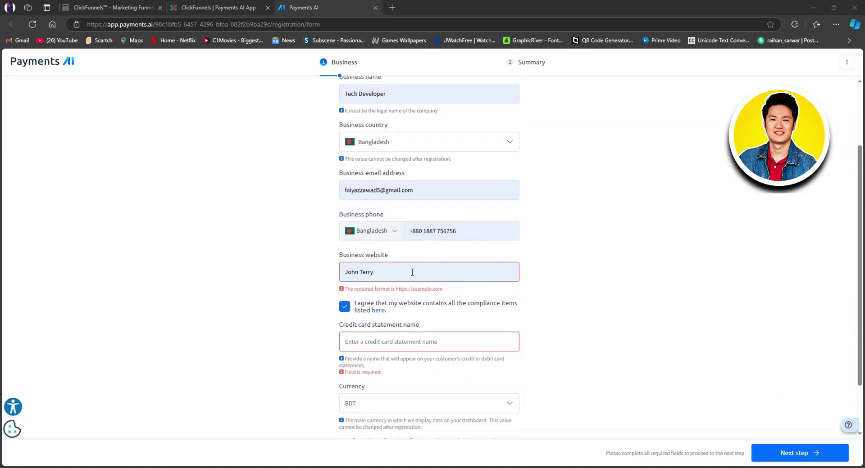
left_click(360, 274)
key("Escape")
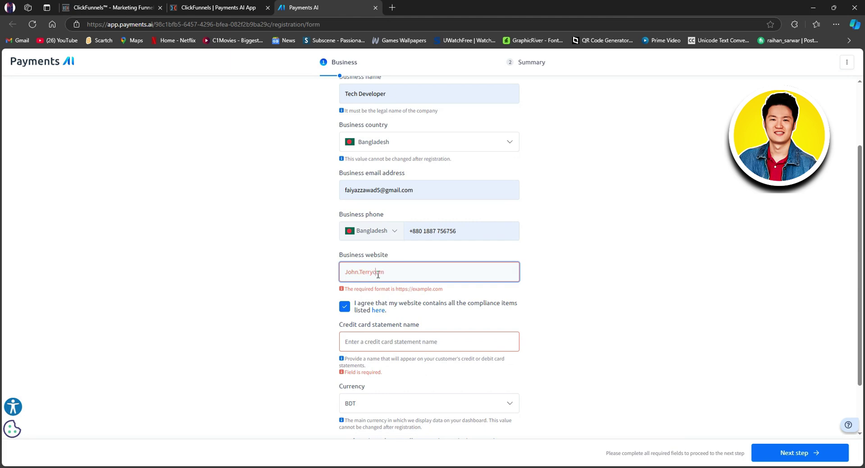
type(".")
key("BackSpace")
left_click(315, 301)
Step: Fill in the credit card statement name and attempt to continue to the next step
left_click(370, 340)
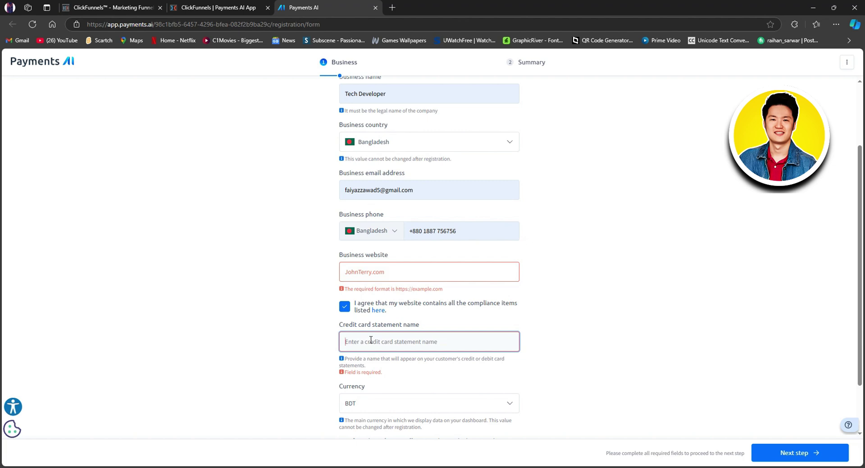
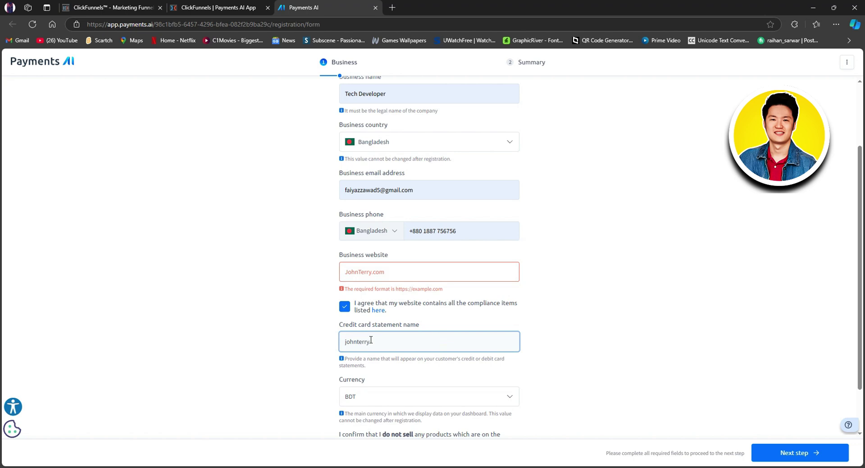
left_click(549, 333)
scroll(656, 393, "down", 1)
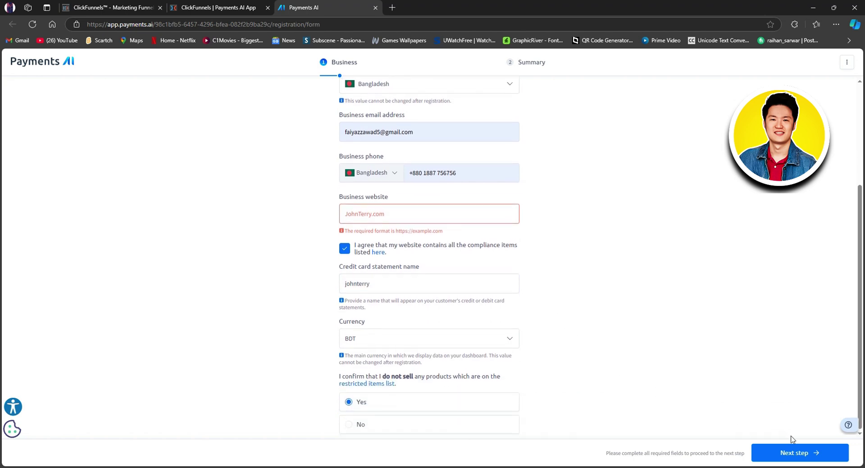
left_click(812, 455)
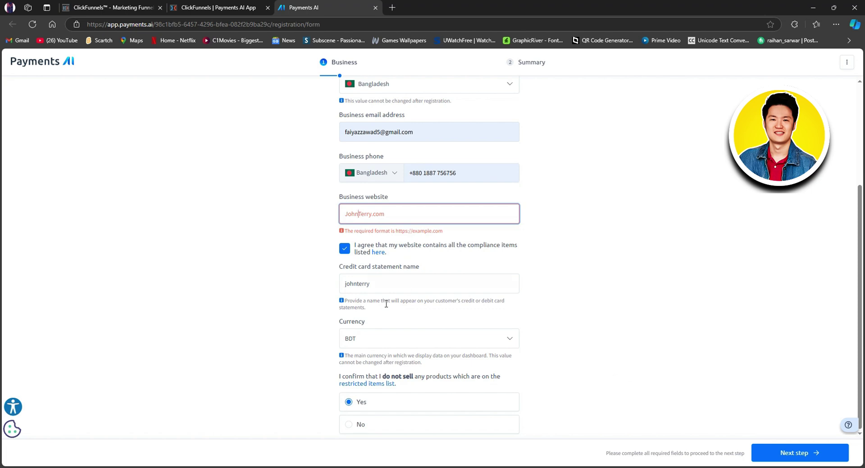
key("BackSpace")
key("BackSpace")
key("BackSpace")
key("BackSpace")
type("https://")
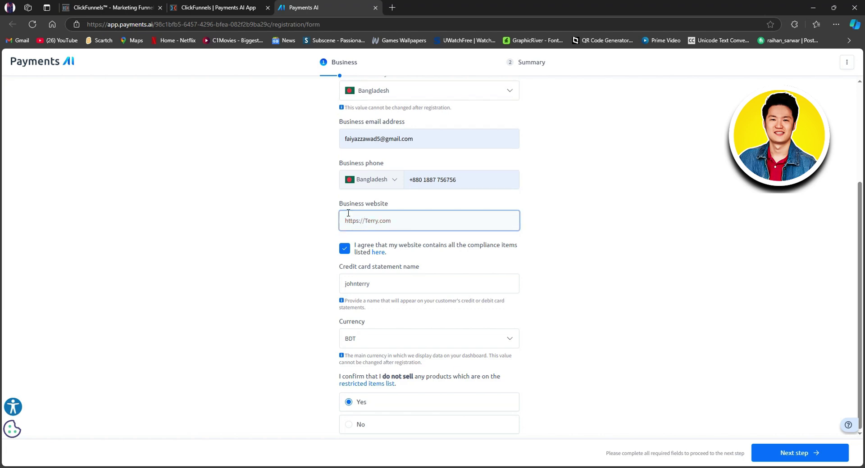
left_click(688, 285)
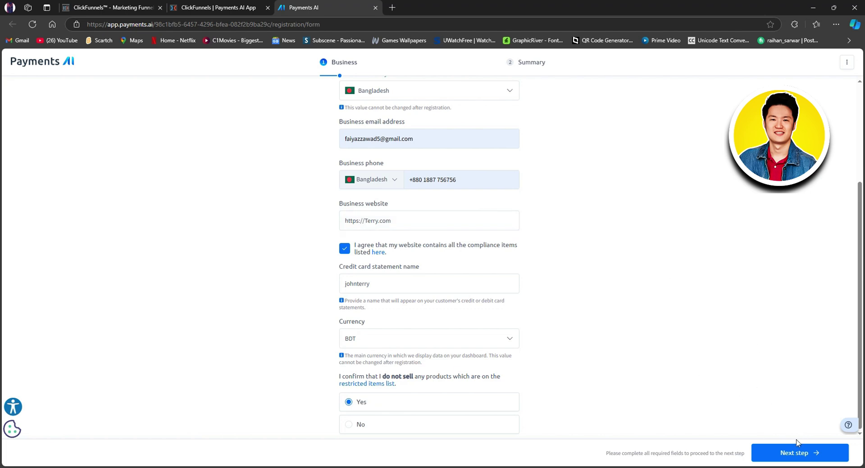
Step: Submit the Tech Developer registration from the summary, open the dashboard, and dismiss the welcome message
left_click(806, 456)
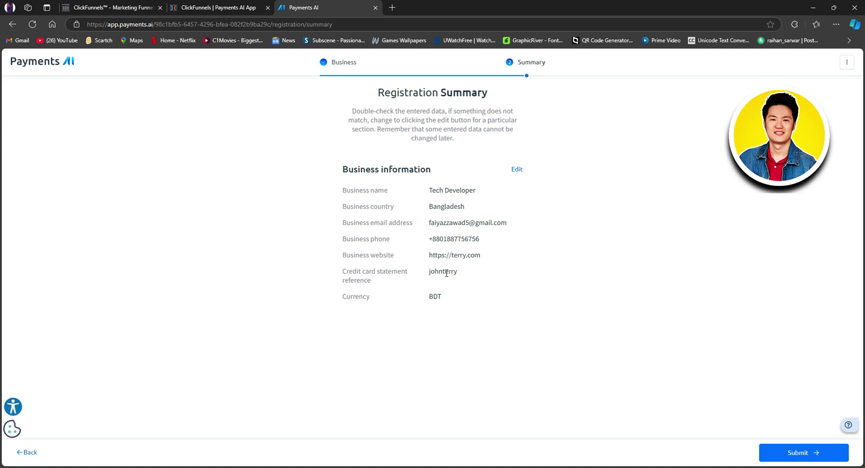
left_click(811, 455)
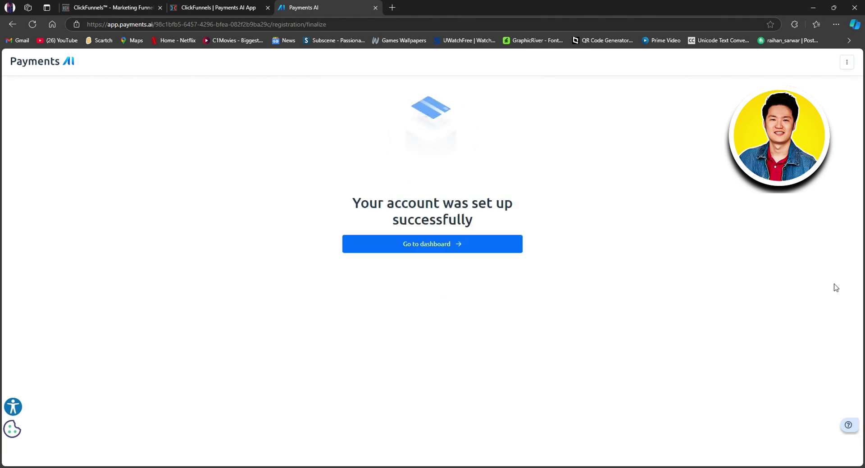
left_click(444, 245)
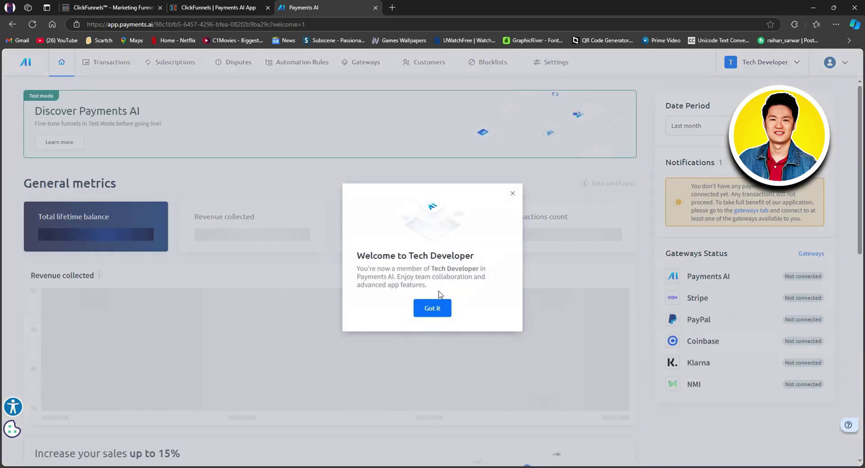
left_click(433, 309)
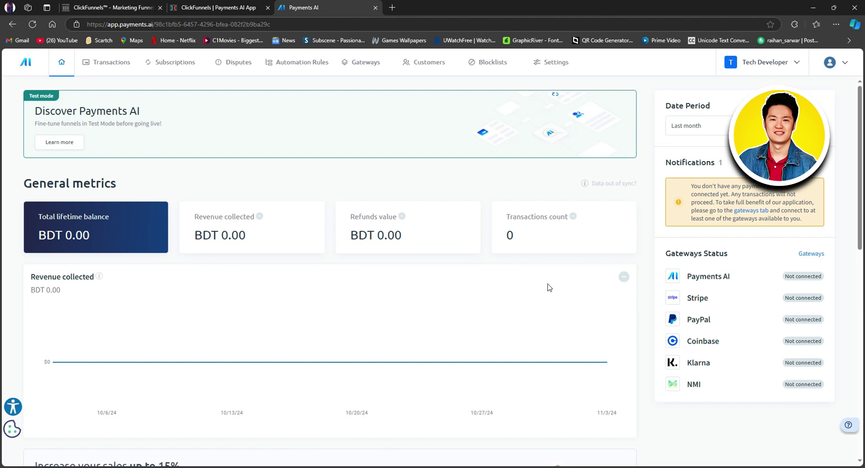
Step: On the Gateways page, resume connecting PayPal to open PayPal's partner sign-up page
scroll(549, 286, "down", 2)
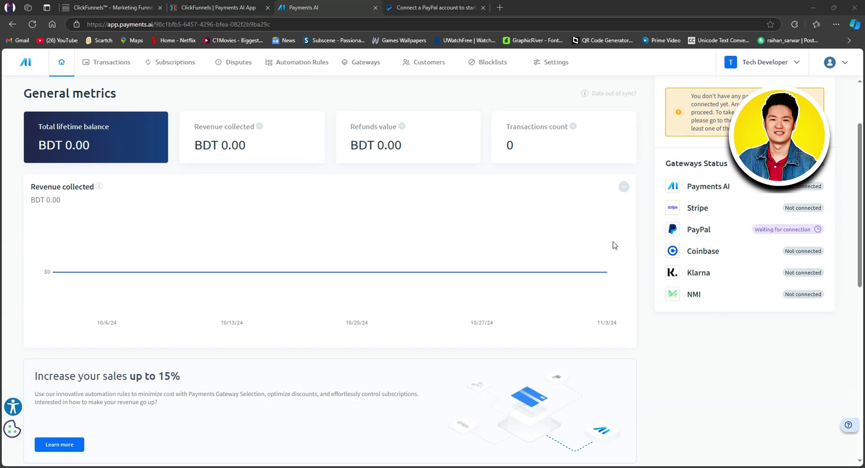
left_click(361, 67)
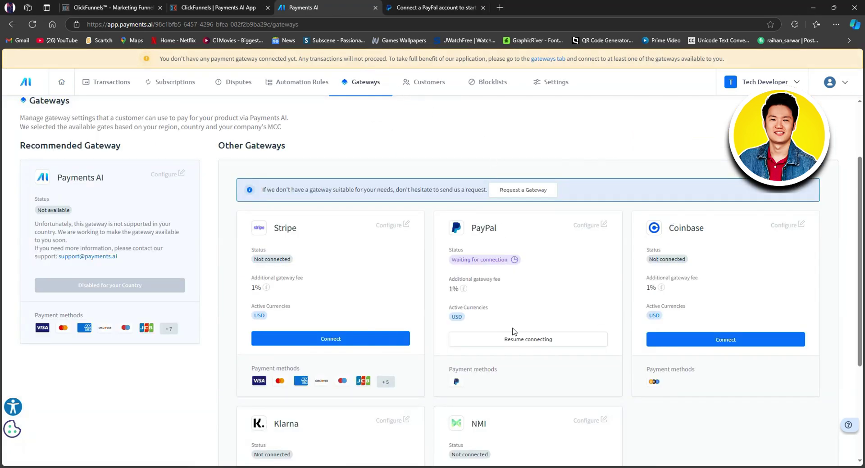
left_click(545, 340)
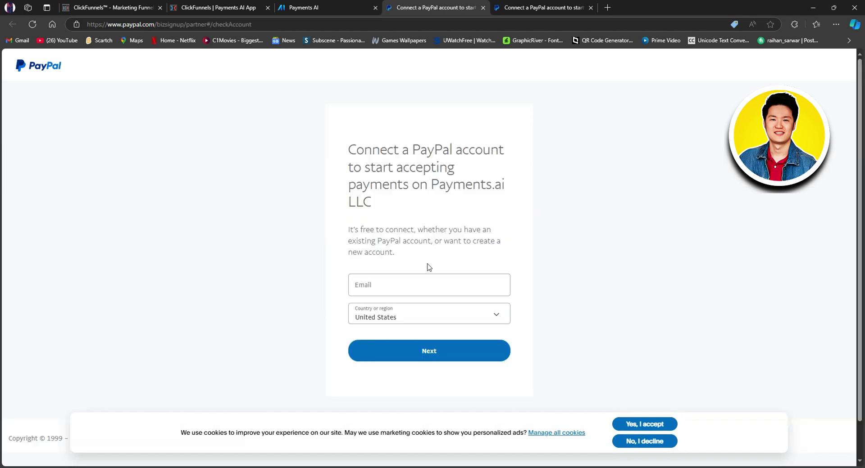
Step: Sign in to PayPal with the business e-mail and account password; the login is rejected
left_click(412, 277)
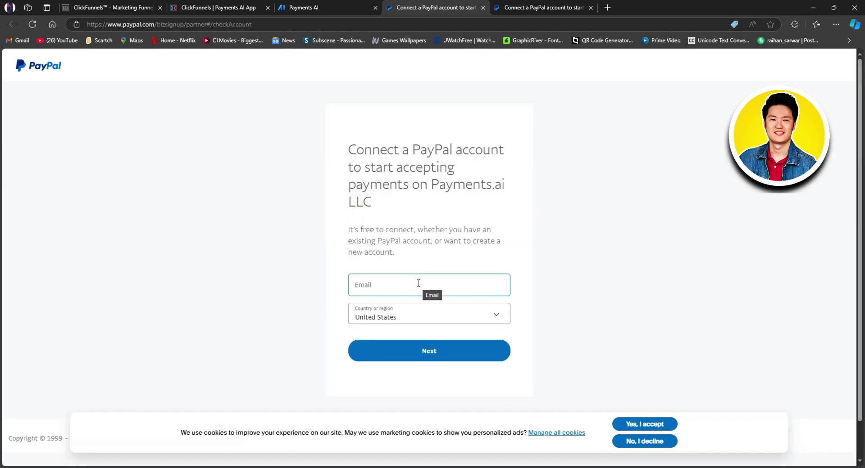
left_click(402, 282)
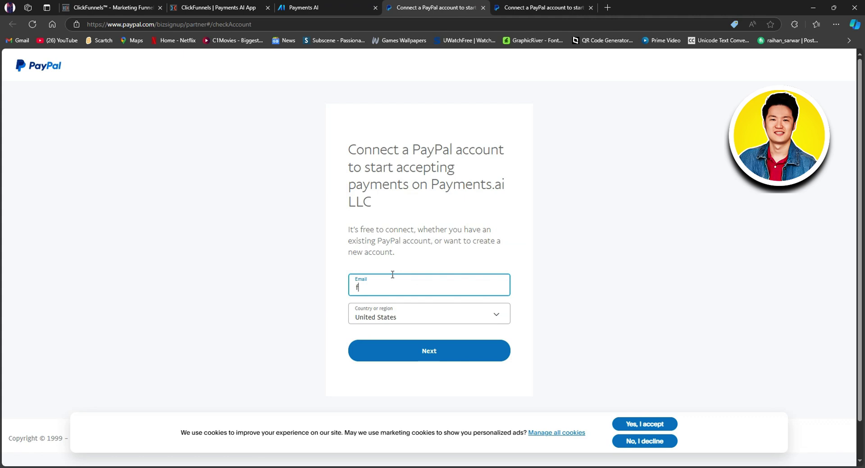
left_click(428, 356)
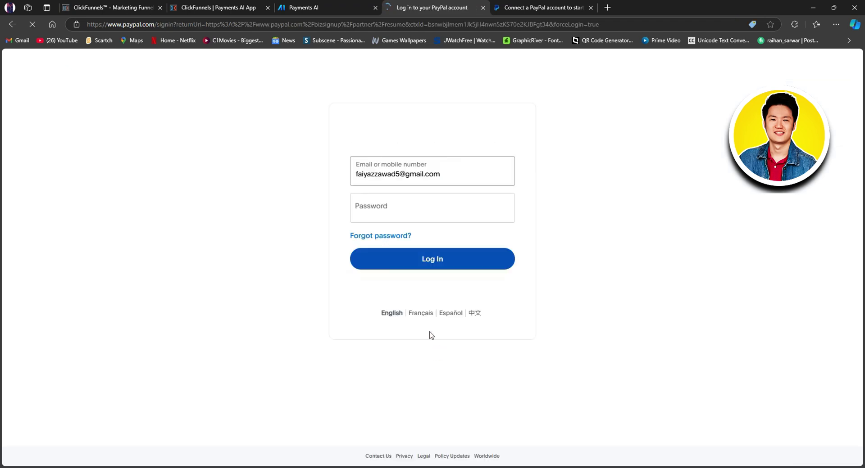
left_click(384, 216)
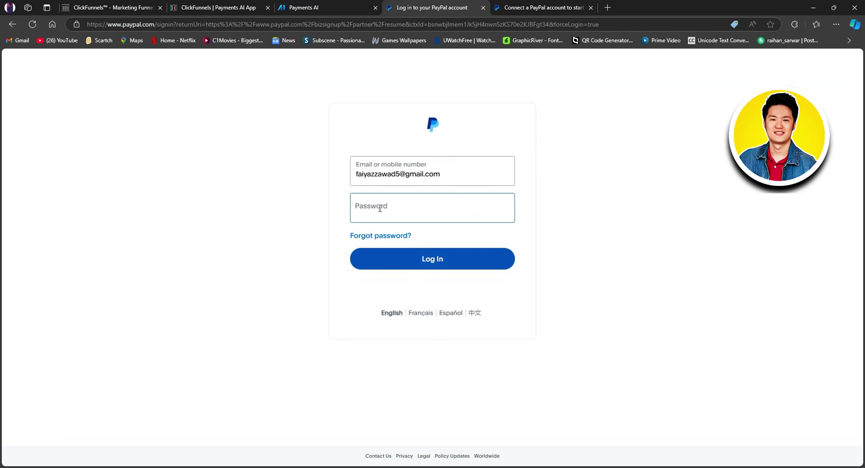
left_click(379, 209)
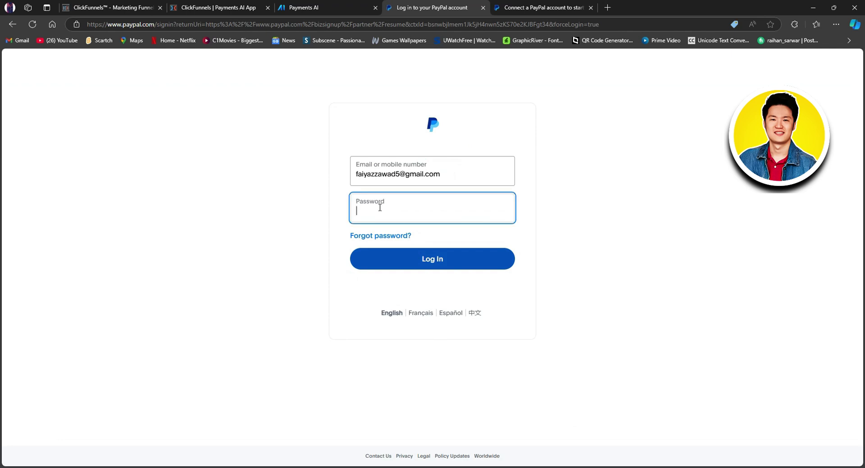
type("•••••")
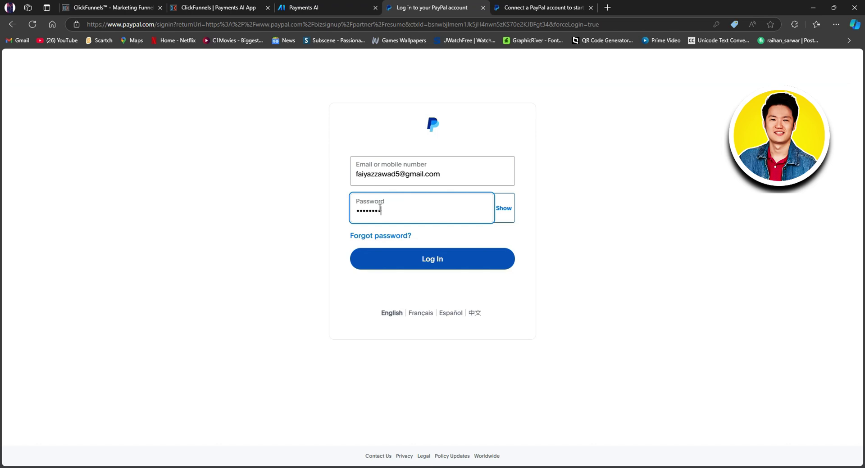
left_click(436, 261)
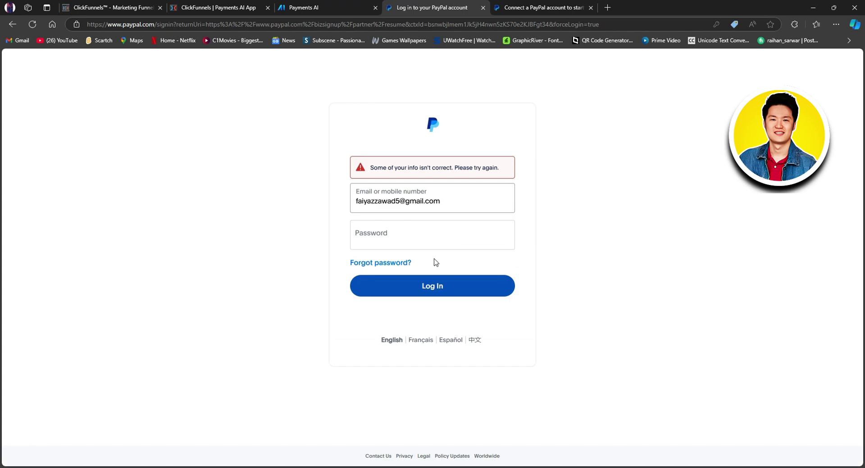
Step: View the Payments AI dashboard with PayPal awaiting connection, then return to ClickFunnels Apps
left_click(336, 4)
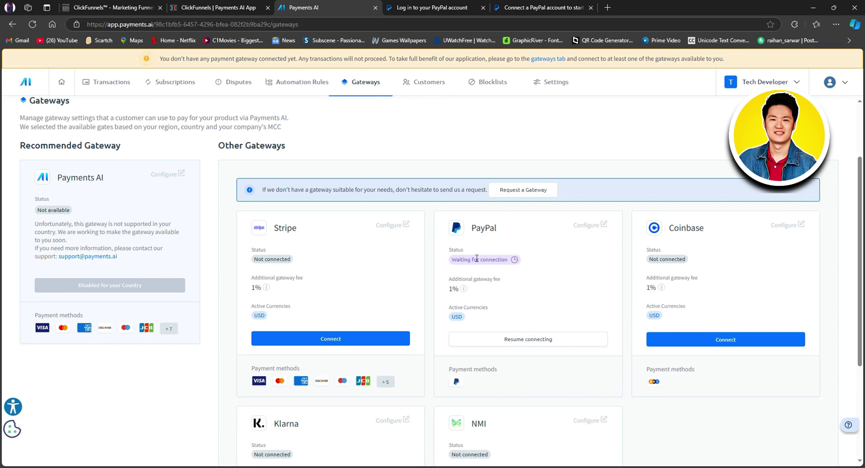
left_click(62, 82)
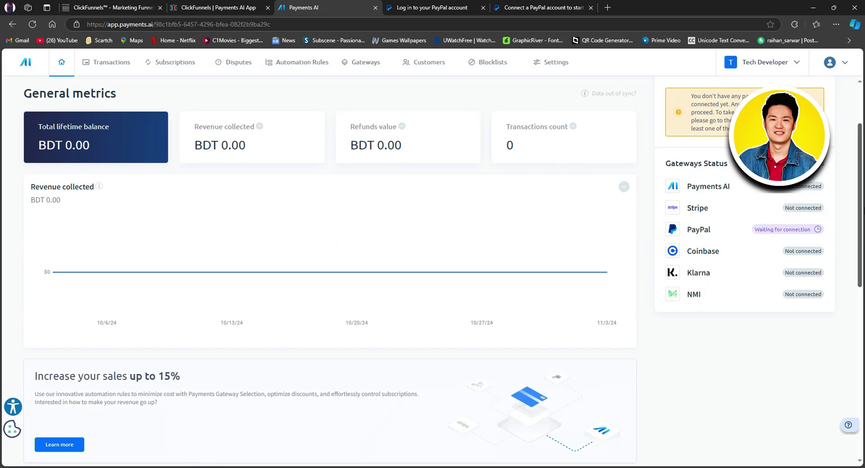
scroll(839, 149, "up", 2)
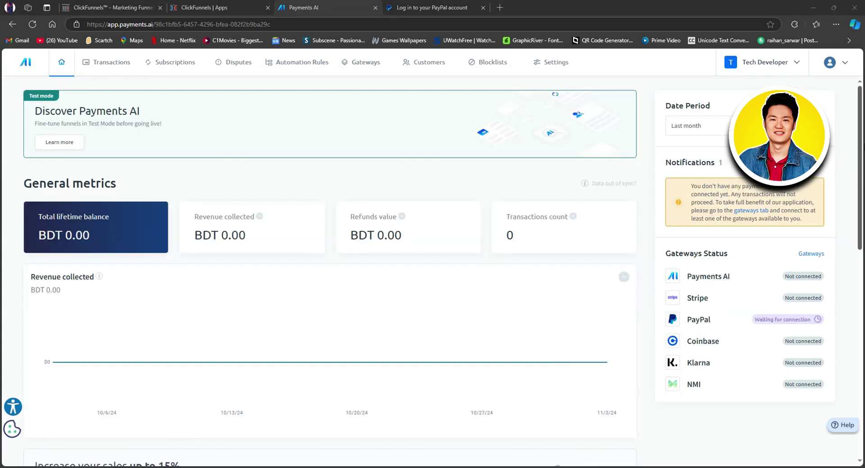
left_click(226, 9)
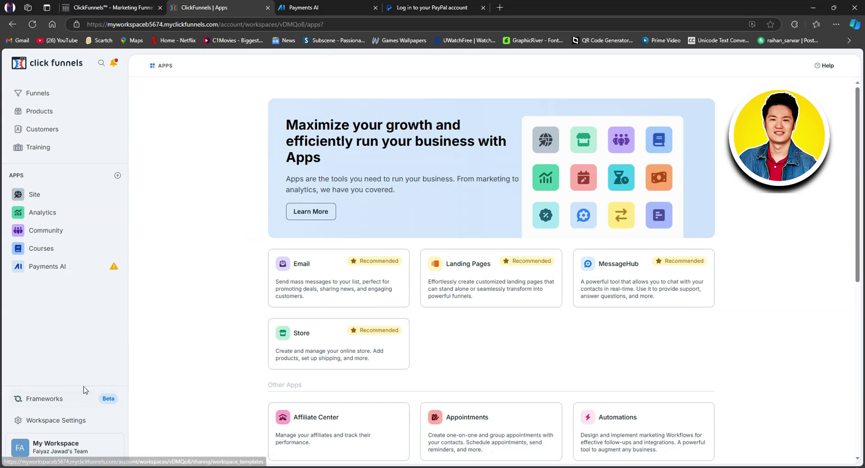
Step: Open the General workspace settings to view Payment Settings: Payments AI organization-registered, Sandbox active
left_click(51, 420)
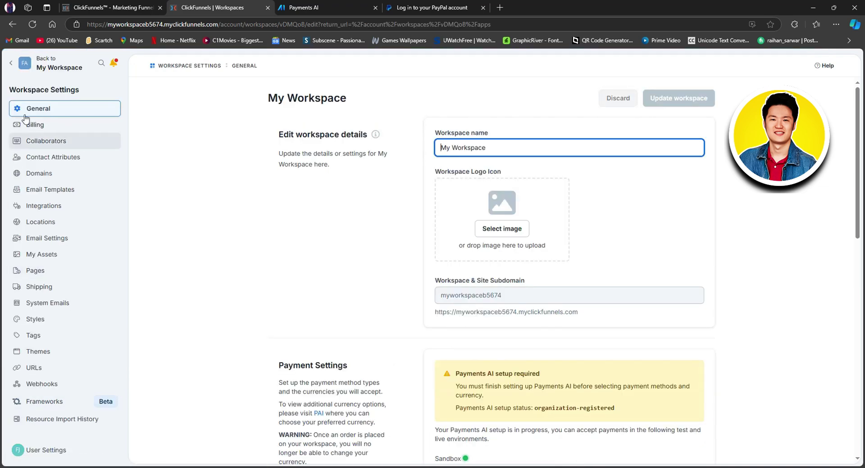
left_click(55, 110)
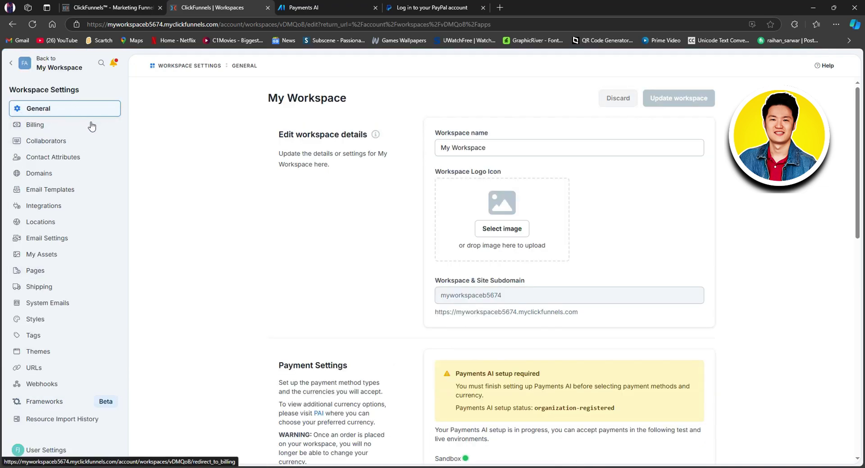
scroll(340, 216, "down", 5)
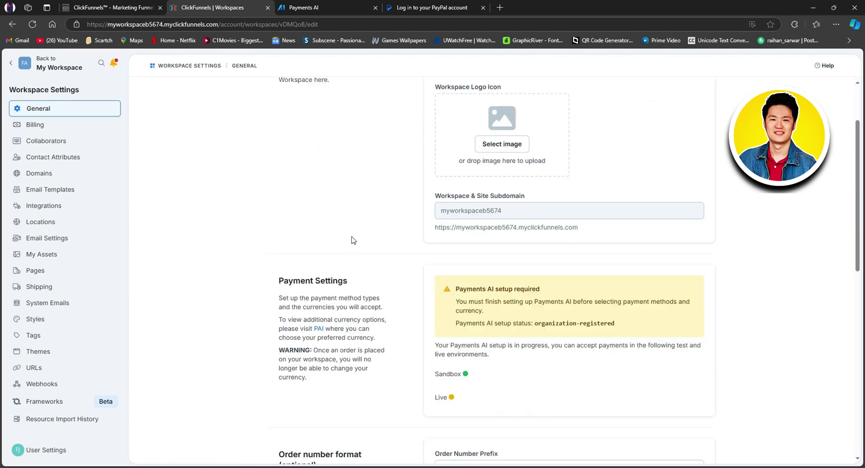
scroll(326, 290, "up", 1)
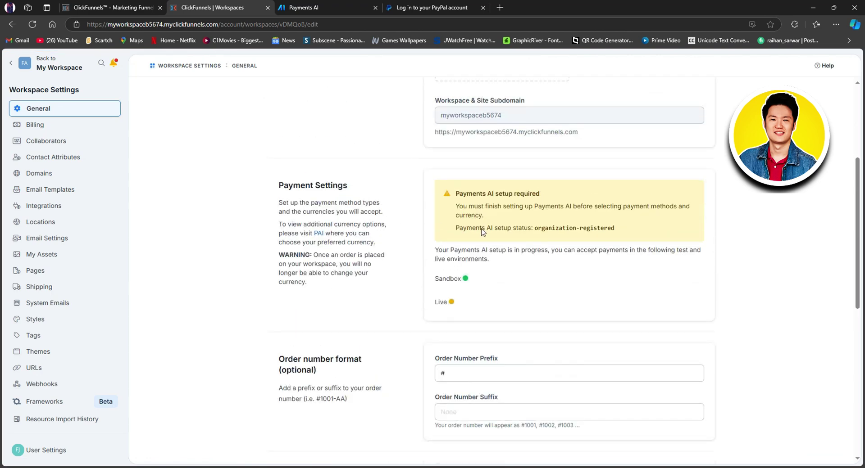